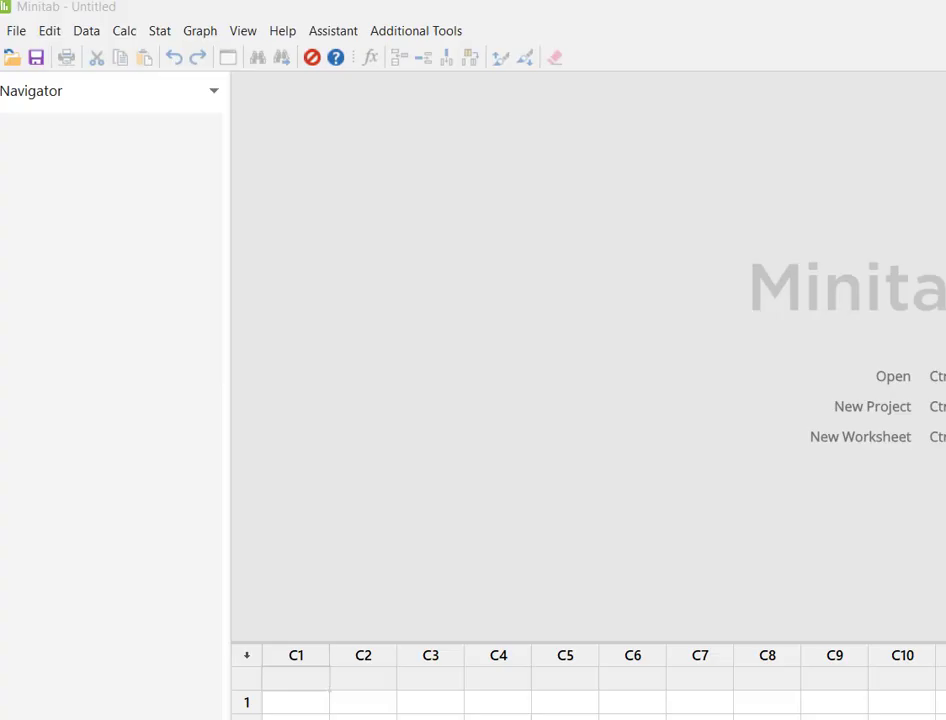
Handwrite P(X≥7) and draw a number line from 0 to 20 beneath it.
{"action": "left_click", "coordinate": [371, 121]}
{"action": "mouse_move", "coordinate": [370, 113]}
{"action": "left_mouse_down"}
{"action": "mouse_move", "coordinate": [370, 148]}
{"action": "mouse_move", "coordinate": [372, 131]}
{"action": "mouse_move", "coordinate": [401, 146]}
{"action": "mouse_move", "coordinate": [450, 134]}
{"action": "mouse_move", "coordinate": [494, 150]}
{"action": "left_mouse_up"}
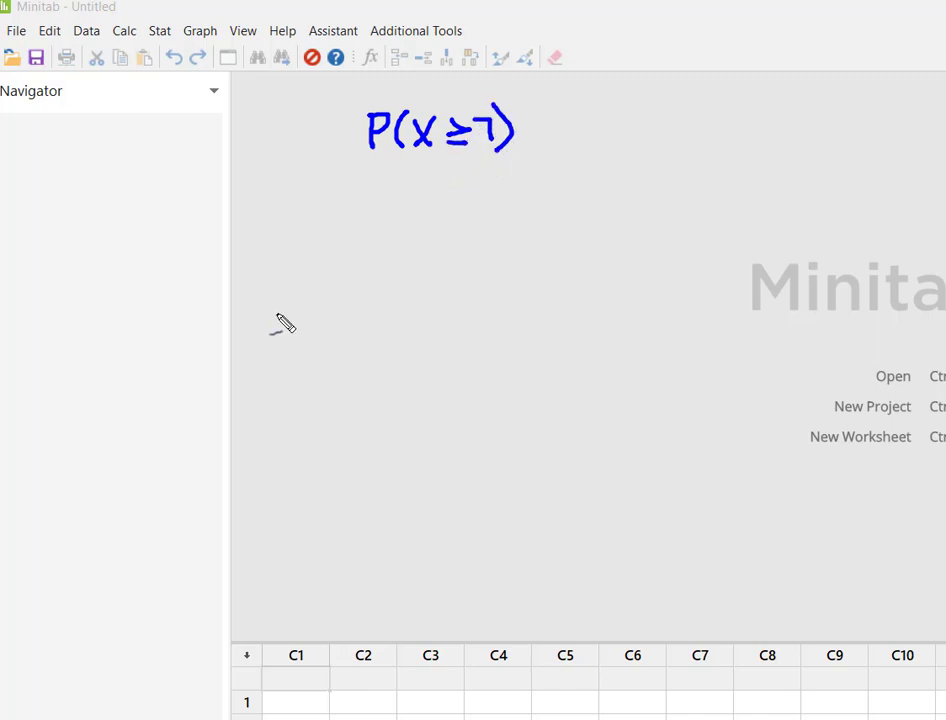
{"action": "mouse_move", "coordinate": [264, 315]}
{"action": "left_mouse_down"}
{"action": "mouse_move", "coordinate": [694, 291]}
{"action": "mouse_move", "coordinate": [787, 296]}
{"action": "mouse_move", "coordinate": [783, 318]}
{"action": "mouse_move", "coordinate": [794, 316]}
{"action": "mouse_move", "coordinate": [782, 341]}
{"action": "mouse_move", "coordinate": [810, 320]}
{"action": "left_mouse_up"}
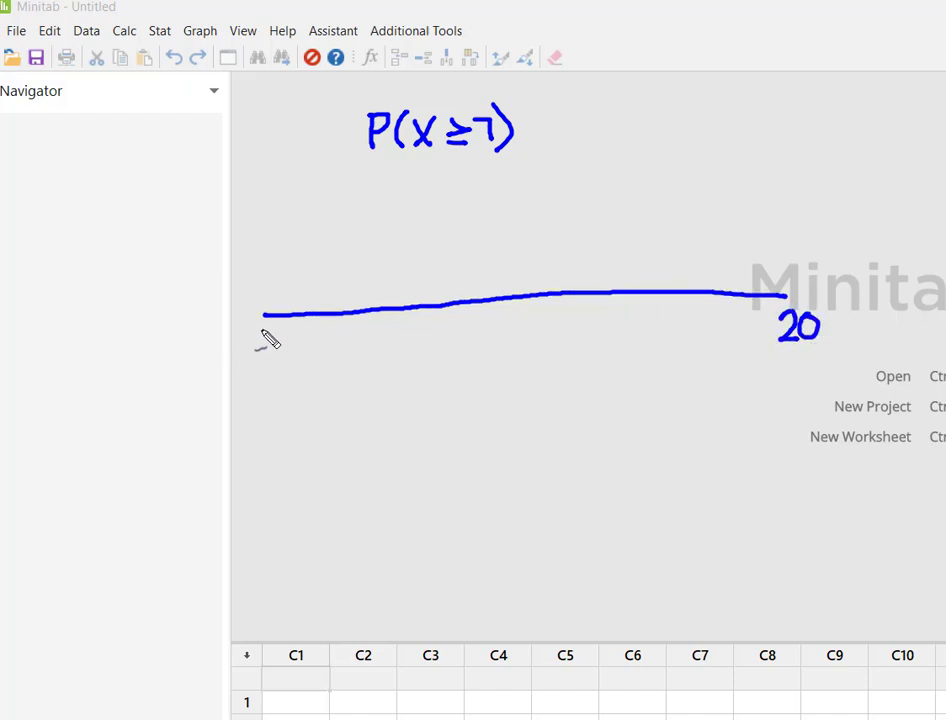
{"action": "mouse_move", "coordinate": [264, 332]}
{"action": "left_mouse_down"}
{"action": "mouse_move", "coordinate": [262, 358]}
{"action": "mouse_move", "coordinate": [264, 333]}
{"action": "left_mouse_up"}
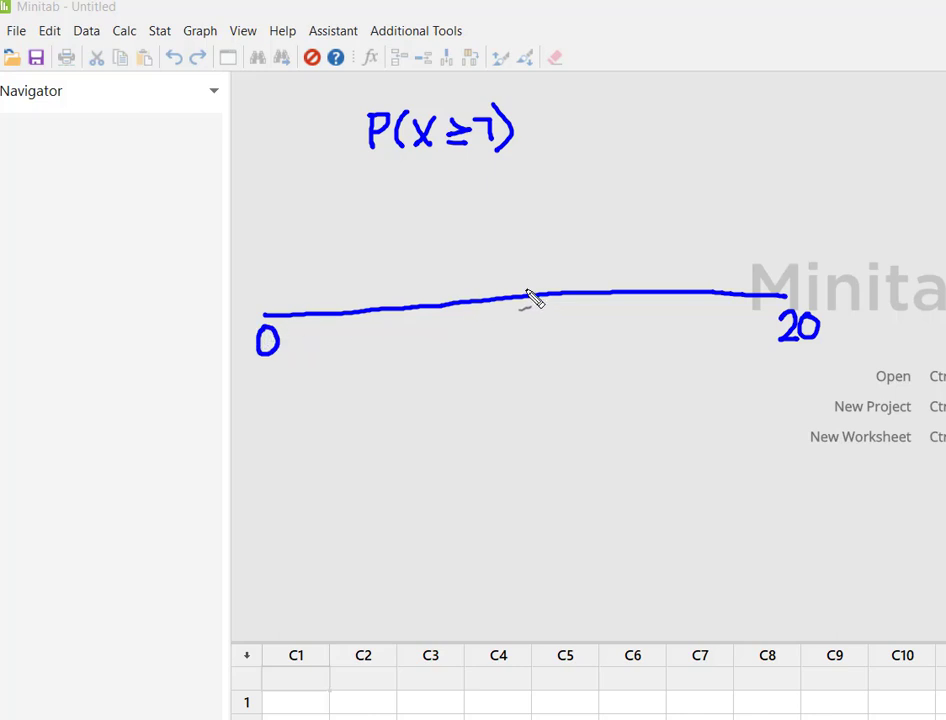
Mark 7 and 6 on the line, boxing 7–20 and 0–6 as separate regions.
{"action": "left_click_drag", "start_coordinate": [512, 298], "coordinate": [520, 357]}
{"action": "mouse_move", "coordinate": [480, 268]}
{"action": "left_mouse_down"}
{"action": "mouse_move", "coordinate": [477, 380]}
{"action": "mouse_move", "coordinate": [742, 378]}
{"action": "mouse_move", "coordinate": [838, 366]}
{"action": "mouse_move", "coordinate": [838, 298]}
{"action": "mouse_move", "coordinate": [805, 268]}
{"action": "mouse_move", "coordinate": [650, 289]}
{"action": "mouse_move", "coordinate": [500, 278]}
{"action": "mouse_move", "coordinate": [486, 289]}
{"action": "left_mouse_up"}
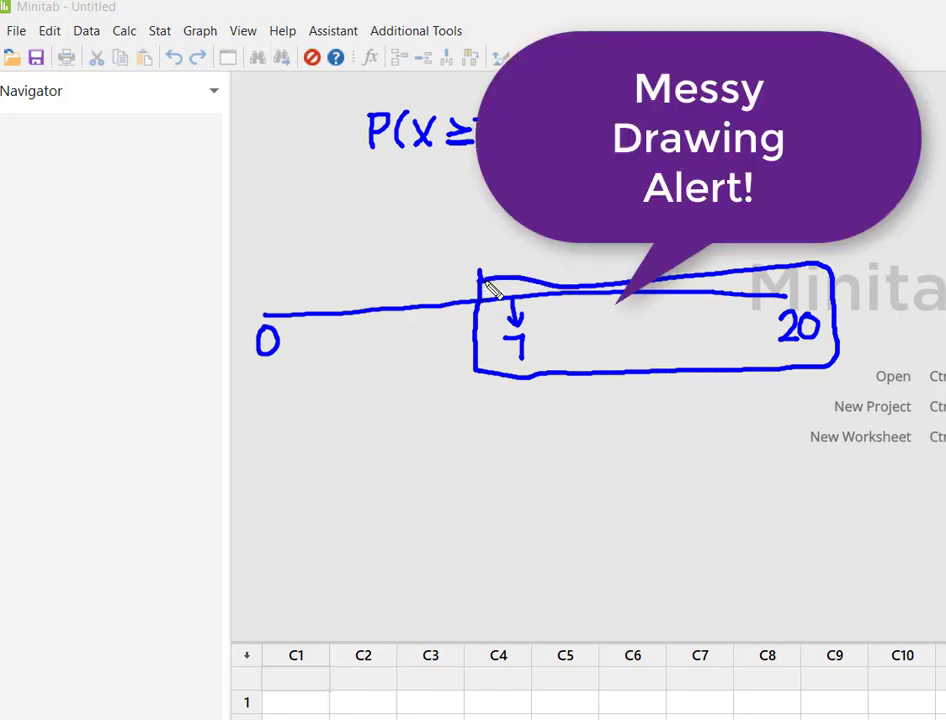
{"action": "left_click_drag", "start_coordinate": [441, 303], "coordinate": [441, 326]}
{"action": "mouse_move", "coordinate": [441, 326]}
{"action": "left_mouse_down"}
{"action": "mouse_move", "coordinate": [448, 312]}
{"action": "mouse_move", "coordinate": [433, 355]}
{"action": "mouse_move", "coordinate": [442, 336]}
{"action": "left_mouse_up"}
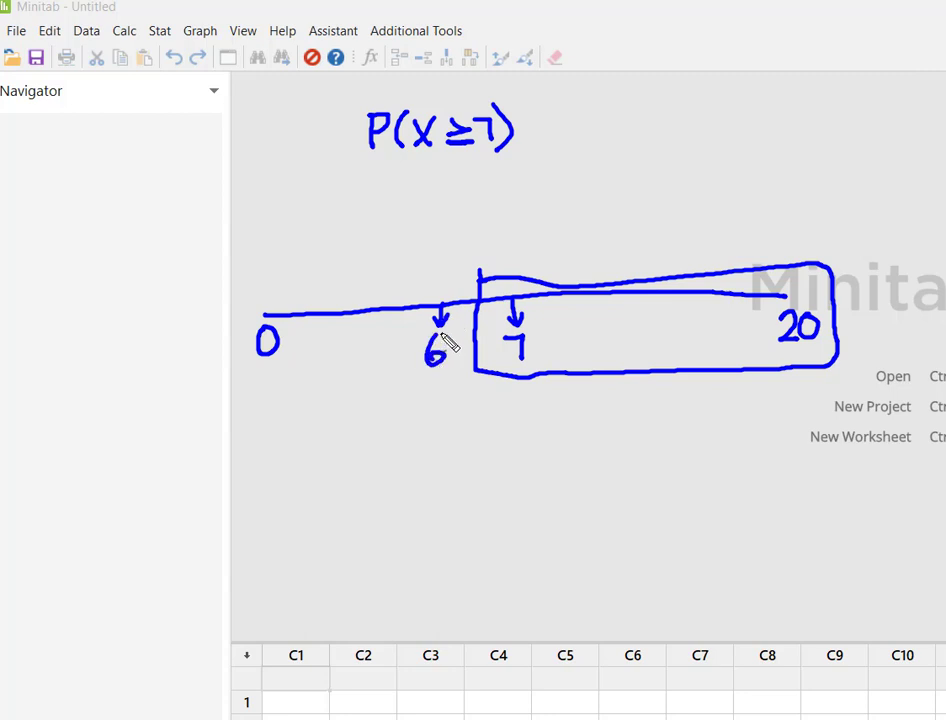
{"action": "mouse_move", "coordinate": [470, 272]}
{"action": "left_mouse_down"}
{"action": "mouse_move", "coordinate": [265, 302]}
{"action": "mouse_move", "coordinate": [240, 316]}
{"action": "mouse_move", "coordinate": [238, 364]}
{"action": "mouse_move", "coordinate": [260, 404]}
{"action": "mouse_move", "coordinate": [447, 392]}
{"action": "mouse_move", "coordinate": [468, 358]}
{"action": "left_mouse_up"}
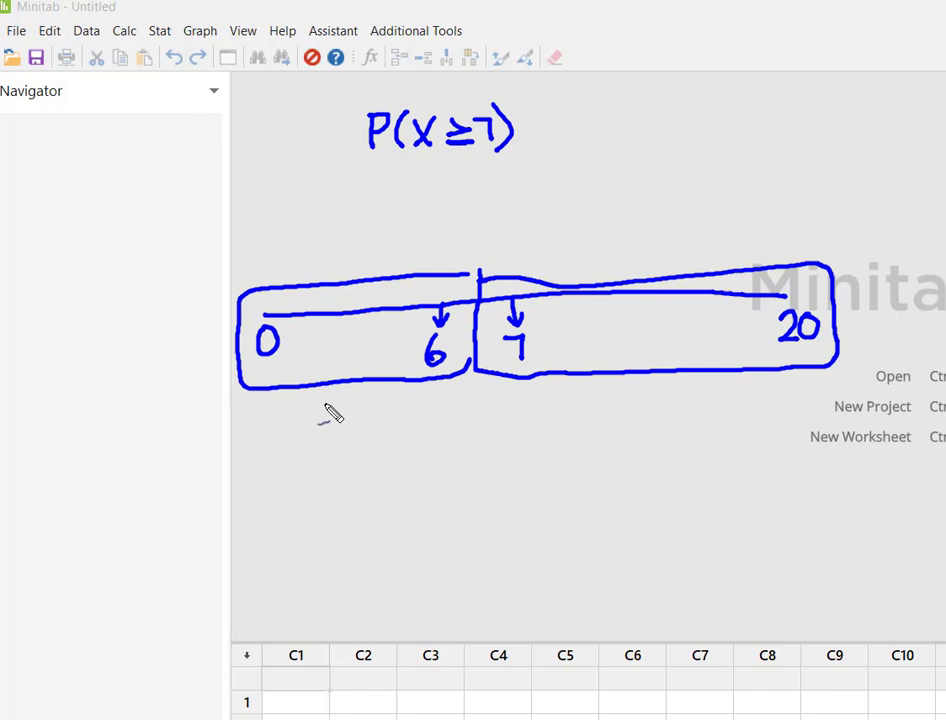
Draw box + box = 1 under the line, with a check and a smiley in the boxes.
{"action": "mouse_move", "coordinate": [331, 400]}
{"action": "left_mouse_down"}
{"action": "mouse_move", "coordinate": [330, 449]}
{"action": "mouse_move", "coordinate": [338, 417]}
{"action": "mouse_move", "coordinate": [435, 432]}
{"action": "left_mouse_up"}
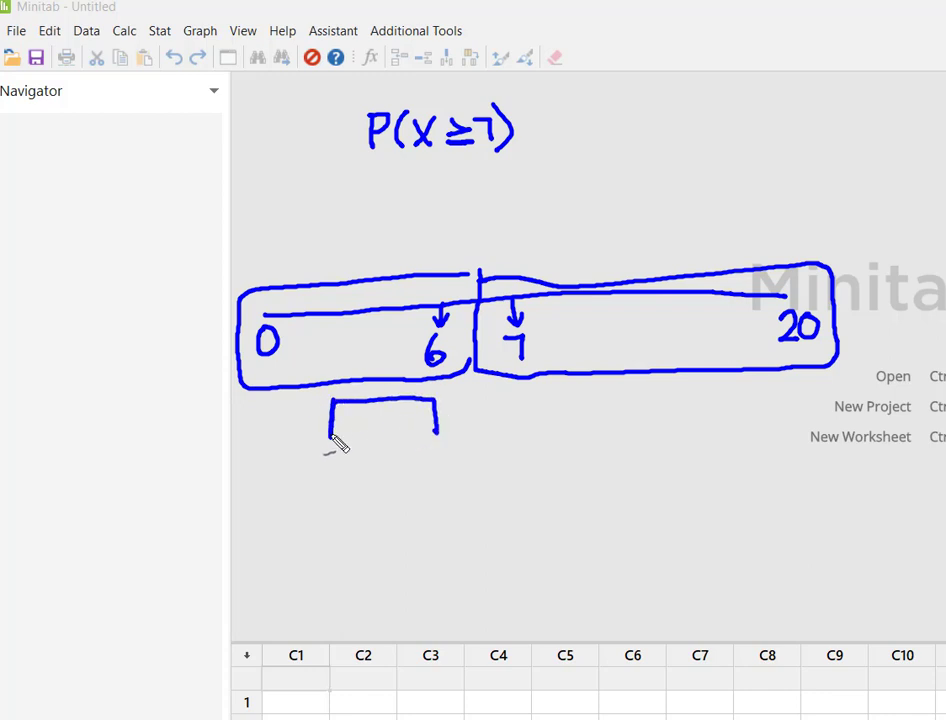
{"action": "mouse_move", "coordinate": [331, 436]}
{"action": "left_mouse_down"}
{"action": "mouse_move", "coordinate": [460, 433]}
{"action": "mouse_move", "coordinate": [505, 405]}
{"action": "mouse_move", "coordinate": [505, 429]}
{"action": "mouse_move", "coordinate": [629, 430]}
{"action": "left_mouse_up"}
{"action": "mouse_move", "coordinate": [507, 430]}
{"action": "left_mouse_down"}
{"action": "mouse_move", "coordinate": [626, 429]}
{"action": "mouse_move", "coordinate": [676, 402]}
{"action": "mouse_move", "coordinate": [677, 414]}
{"action": "mouse_move", "coordinate": [714, 424]}
{"action": "left_mouse_up"}
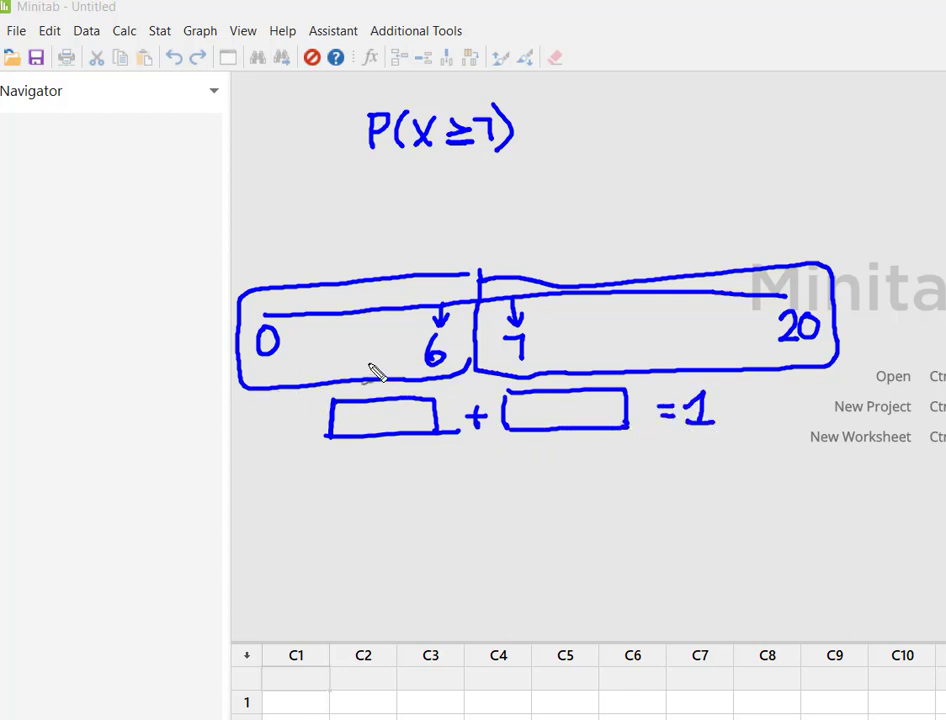
{"action": "left_click_drag", "start_coordinate": [381, 427], "coordinate": [398, 404]}
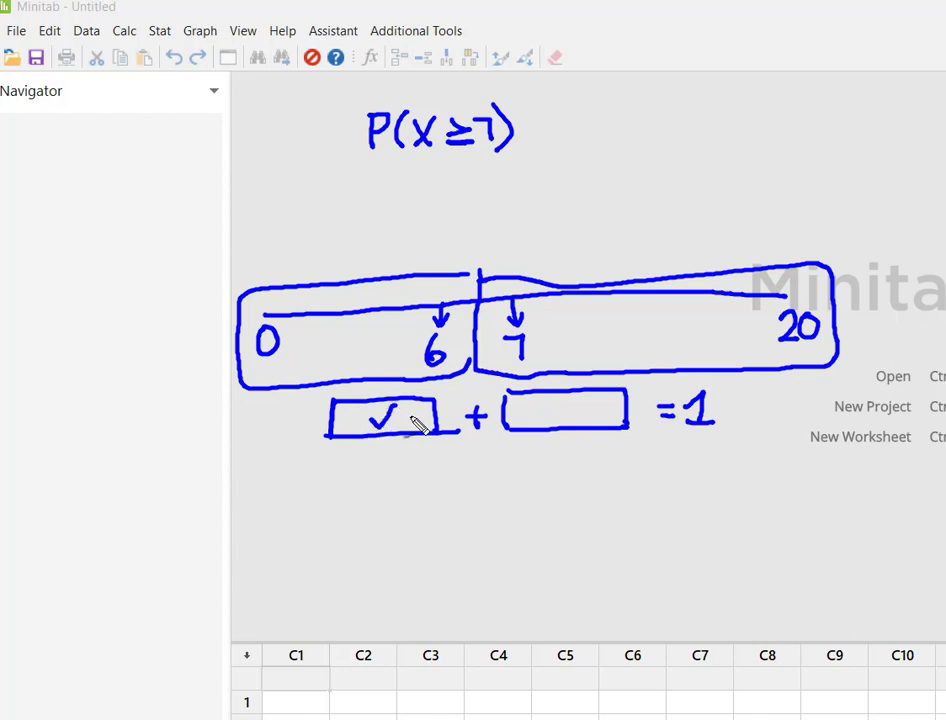
{"action": "left_click", "coordinate": [574, 402]}
{"action": "left_click_drag", "start_coordinate": [552, 411], "coordinate": [581, 412]}
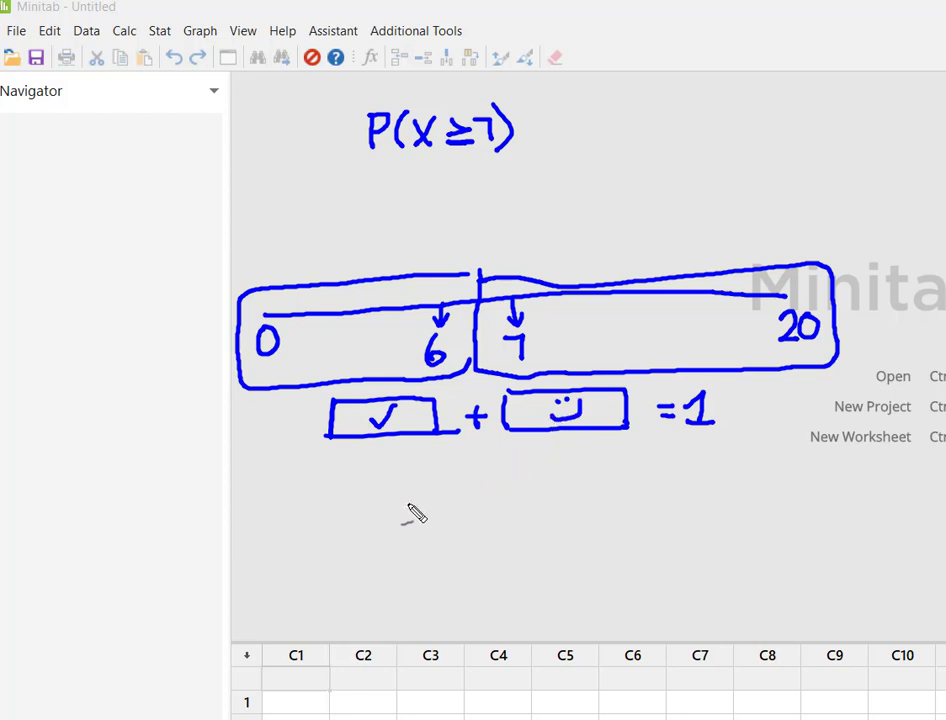
Write P(x≤X) below the boxes and circle the 6 on the number line.
{"action": "mouse_move", "coordinate": [408, 501]}
{"action": "left_mouse_down"}
{"action": "mouse_move", "coordinate": [408, 535]}
{"action": "mouse_move", "coordinate": [420, 512]}
{"action": "mouse_move", "coordinate": [410, 521]}
{"action": "mouse_move", "coordinate": [445, 540]}
{"action": "mouse_move", "coordinate": [472, 535]}
{"action": "mouse_move", "coordinate": [451, 536]}
{"action": "left_mouse_up"}
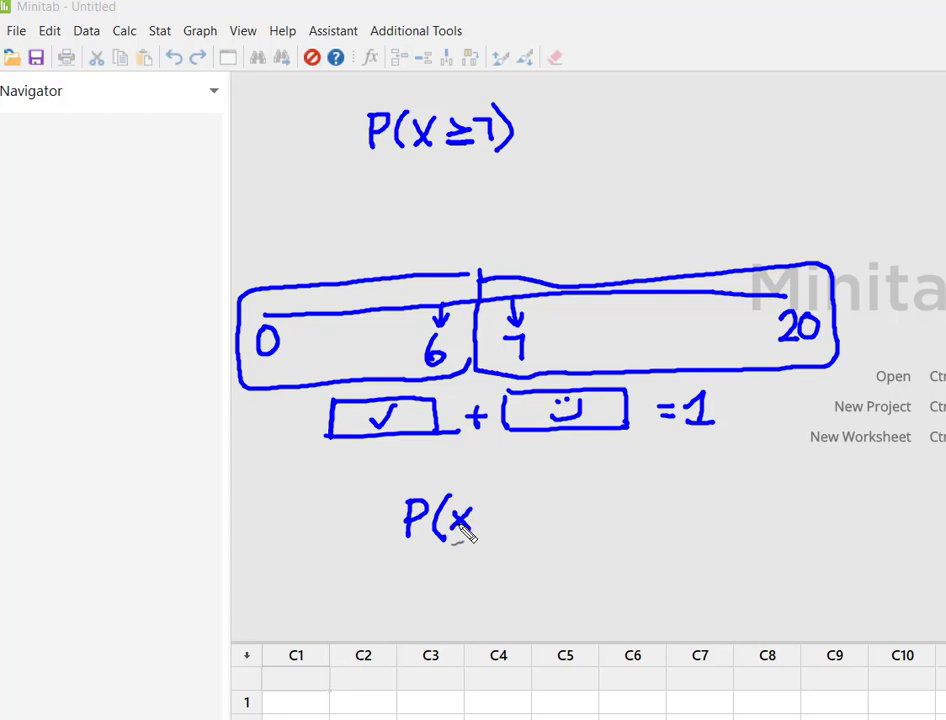
{"action": "mouse_move", "coordinate": [507, 503]}
{"action": "left_mouse_down"}
{"action": "mouse_move", "coordinate": [509, 532]}
{"action": "mouse_move", "coordinate": [527, 520]}
{"action": "mouse_move", "coordinate": [521, 508]}
{"action": "mouse_move", "coordinate": [533, 528]}
{"action": "mouse_move", "coordinate": [544, 510]}
{"action": "mouse_move", "coordinate": [528, 543]}
{"action": "mouse_move", "coordinate": [537, 560]}
{"action": "mouse_move", "coordinate": [556, 540]}
{"action": "mouse_move", "coordinate": [553, 510]}
{"action": "mouse_move", "coordinate": [557, 541]}
{"action": "left_mouse_up"}
{"action": "mouse_move", "coordinate": [452, 338]}
{"action": "left_mouse_down"}
{"action": "mouse_move", "coordinate": [433, 334]}
{"action": "mouse_move", "coordinate": [416, 361]}
{"action": "mouse_move", "coordinate": [437, 380]}
{"action": "mouse_move", "coordinate": [458, 362]}
{"action": "mouse_move", "coordinate": [456, 332]}
{"action": "left_mouse_up"}
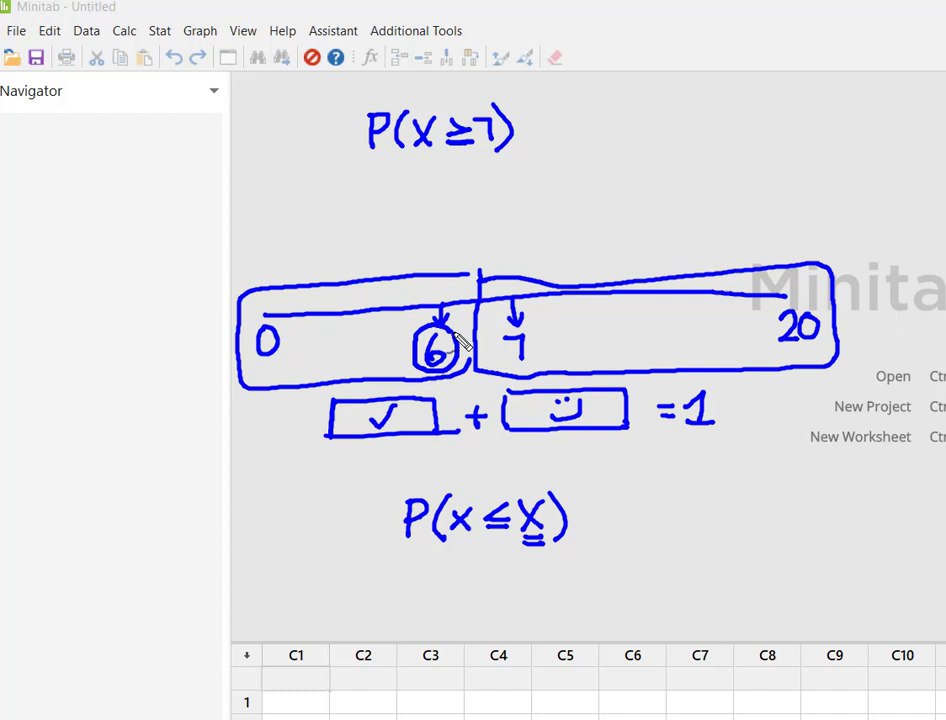
Cross out the 0–6 region with an X.
{"action": "left_click_drag", "start_coordinate": [254, 300], "coordinate": [433, 355]}
{"action": "left_click_drag", "start_coordinate": [256, 378], "coordinate": [455, 295]}
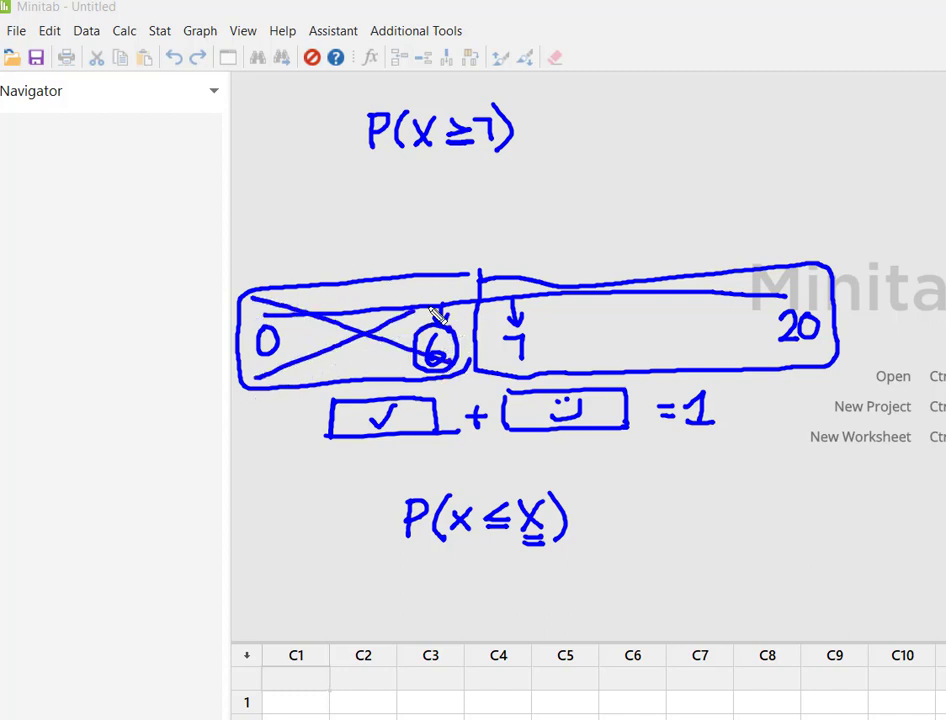
{"action": "left_click_drag", "start_coordinate": [688, 437], "coordinate": [712, 436]}
{"action": "mouse_move", "coordinate": [715, 456]}
{"action": "left_mouse_down"}
{"action": "mouse_move", "coordinate": [726, 453]}
{"action": "mouse_move", "coordinate": [720, 447]}
{"action": "left_mouse_up"}
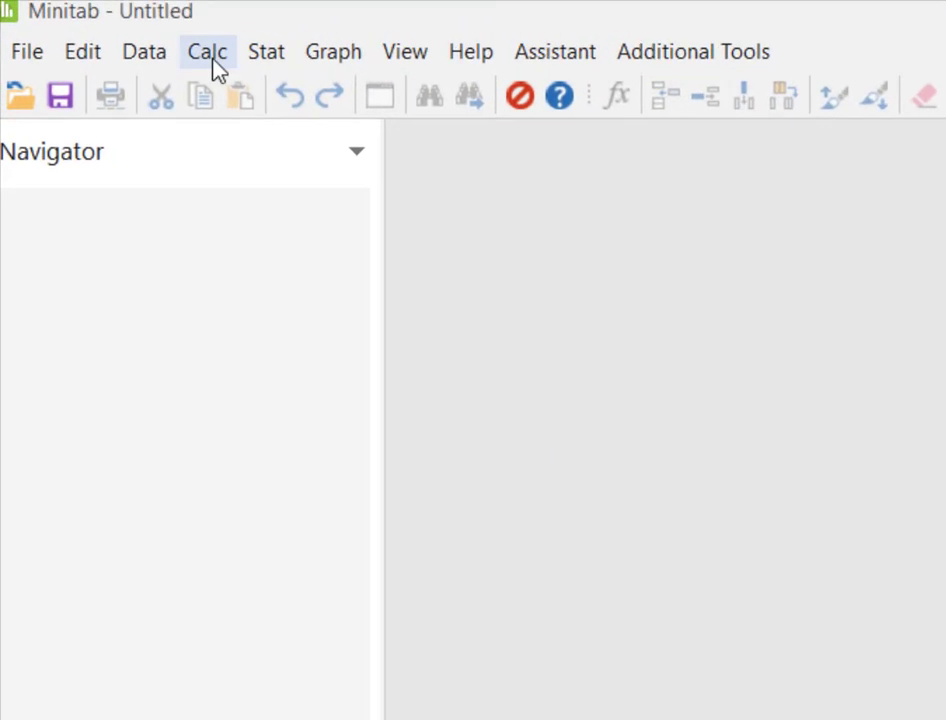
Run Binomial cumulative probability with 20 trials, event probability 0.40, input constant 6.
{"action": "left_click", "coordinate": [124, 30]}
{"action": "mouse_move", "coordinate": [263, 511]}
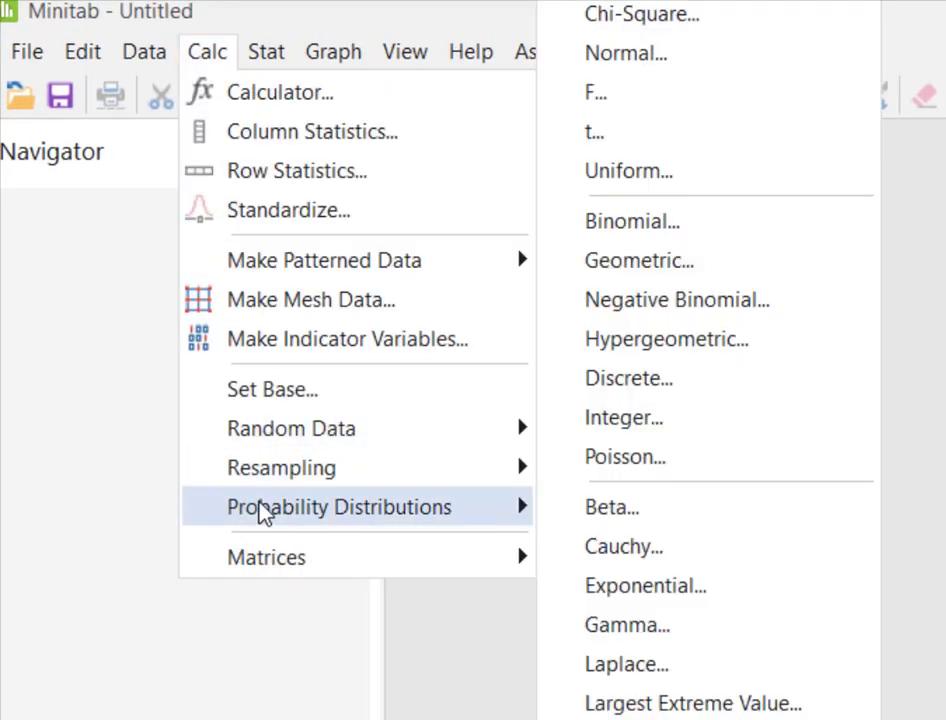
{"action": "left_click", "coordinate": [617, 240]}
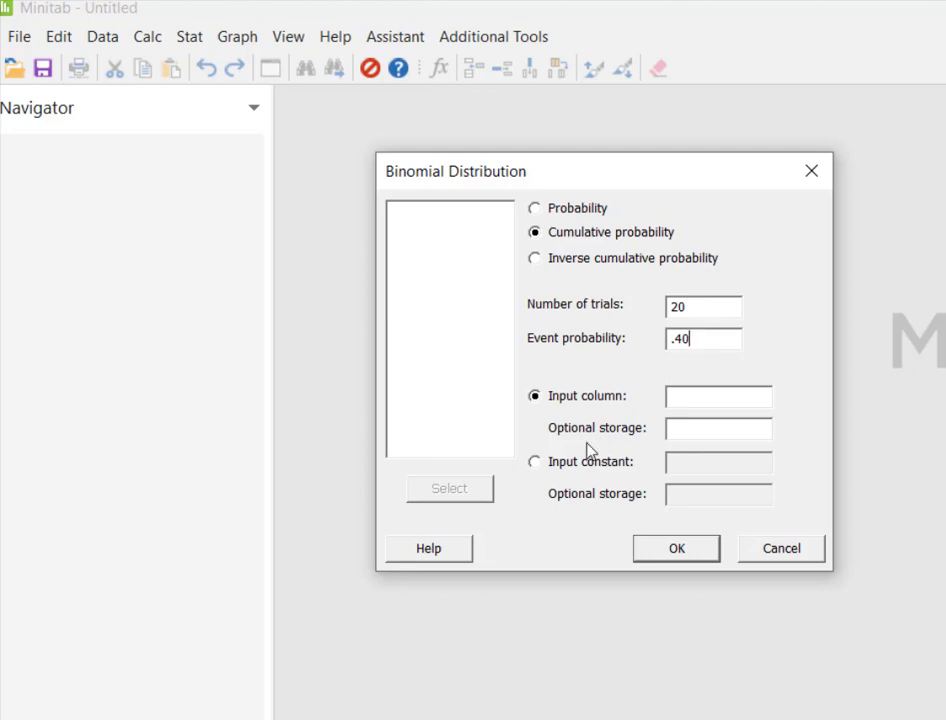
{"action": "left_click", "coordinate": [535, 463]}
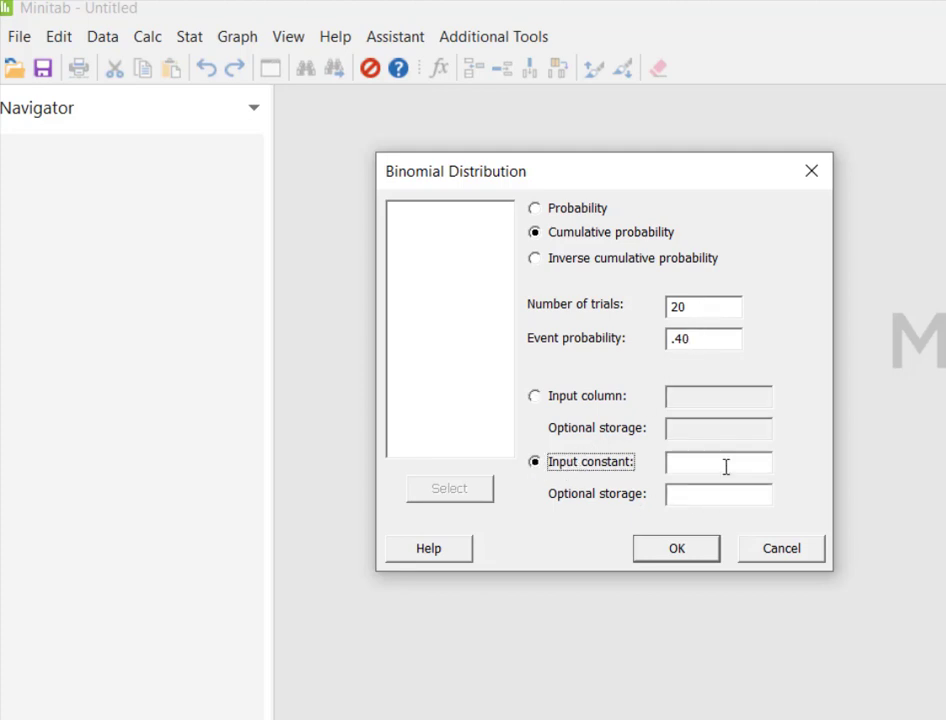
{"action": "left_click", "coordinate": [728, 467]}
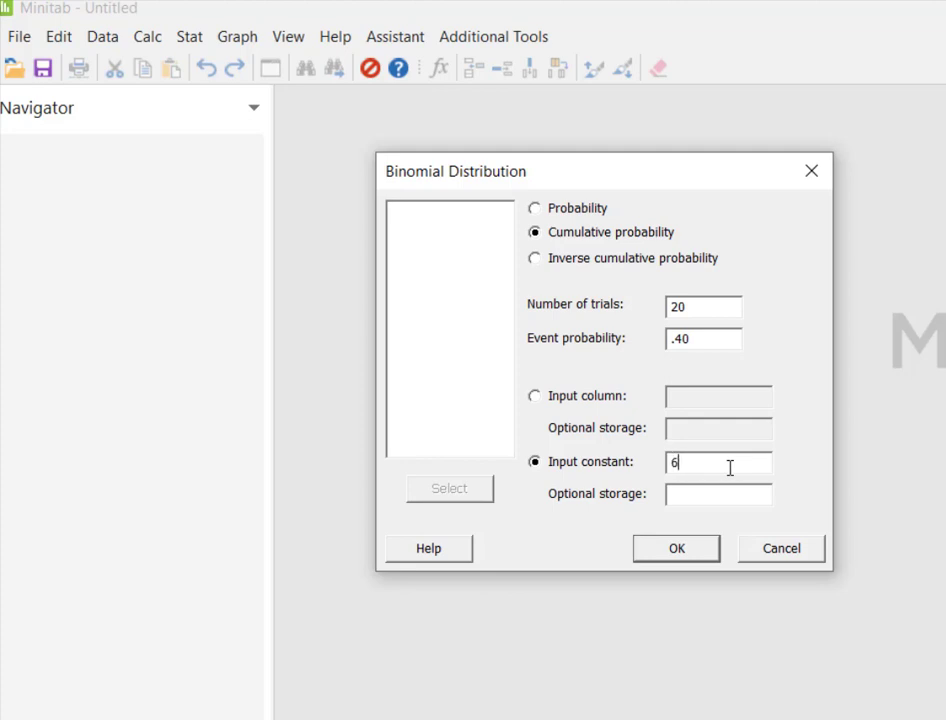
{"action": "left_click", "coordinate": [660, 550]}
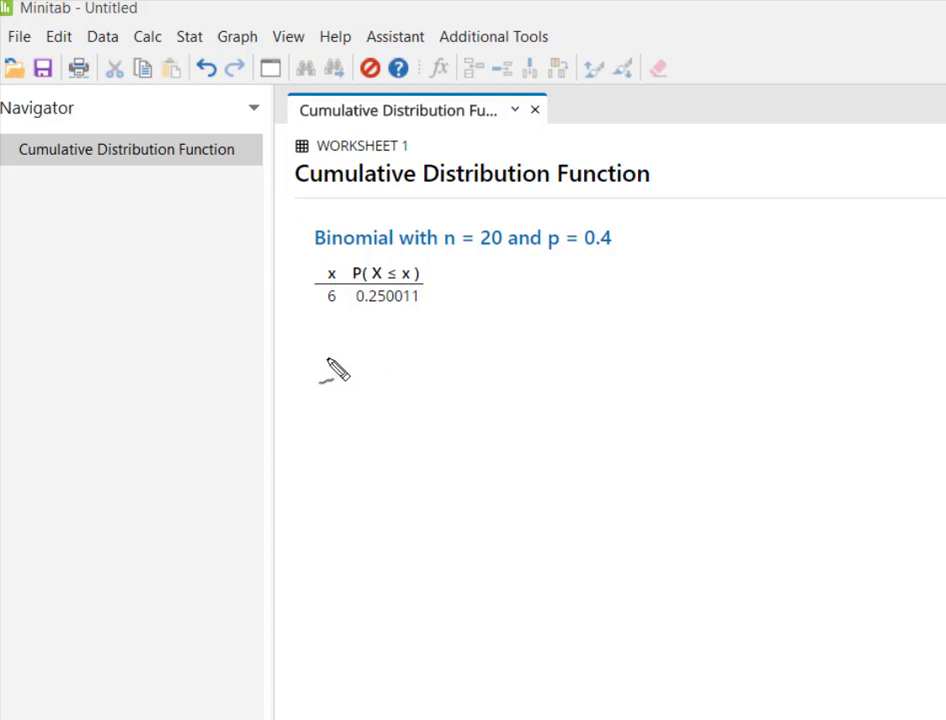
Handwrite P(x≤6) = 0.2500 under the output table and begin P(x≥7) below it.
{"action": "mouse_move", "coordinate": [330, 348]}
{"action": "left_mouse_down"}
{"action": "mouse_move", "coordinate": [333, 396]}
{"action": "mouse_move", "coordinate": [346, 358]}
{"action": "mouse_move", "coordinate": [336, 366]}
{"action": "mouse_move", "coordinate": [378, 383]}
{"action": "mouse_move", "coordinate": [412, 375]}
{"action": "mouse_move", "coordinate": [392, 376]}
{"action": "left_mouse_up"}
{"action": "mouse_move", "coordinate": [458, 350]}
{"action": "left_mouse_down"}
{"action": "mouse_move", "coordinate": [460, 379]}
{"action": "mouse_move", "coordinate": [480, 368]}
{"action": "left_mouse_up"}
{"action": "mouse_move", "coordinate": [505, 328]}
{"action": "left_mouse_down"}
{"action": "mouse_move", "coordinate": [514, 387]}
{"action": "mouse_move", "coordinate": [543, 365]}
{"action": "mouse_move", "coordinate": [610, 379]}
{"action": "mouse_move", "coordinate": [616, 351]}
{"action": "mouse_move", "coordinate": [642, 378]}
{"action": "left_mouse_up"}
{"action": "left_click", "coordinate": [606, 378]}
{"action": "mouse_move", "coordinate": [649, 346]}
{"action": "left_mouse_down"}
{"action": "mouse_move", "coordinate": [666, 349]}
{"action": "mouse_move", "coordinate": [682, 375]}
{"action": "left_mouse_up"}
{"action": "left_click_drag", "start_coordinate": [713, 350], "coordinate": [712, 352]}
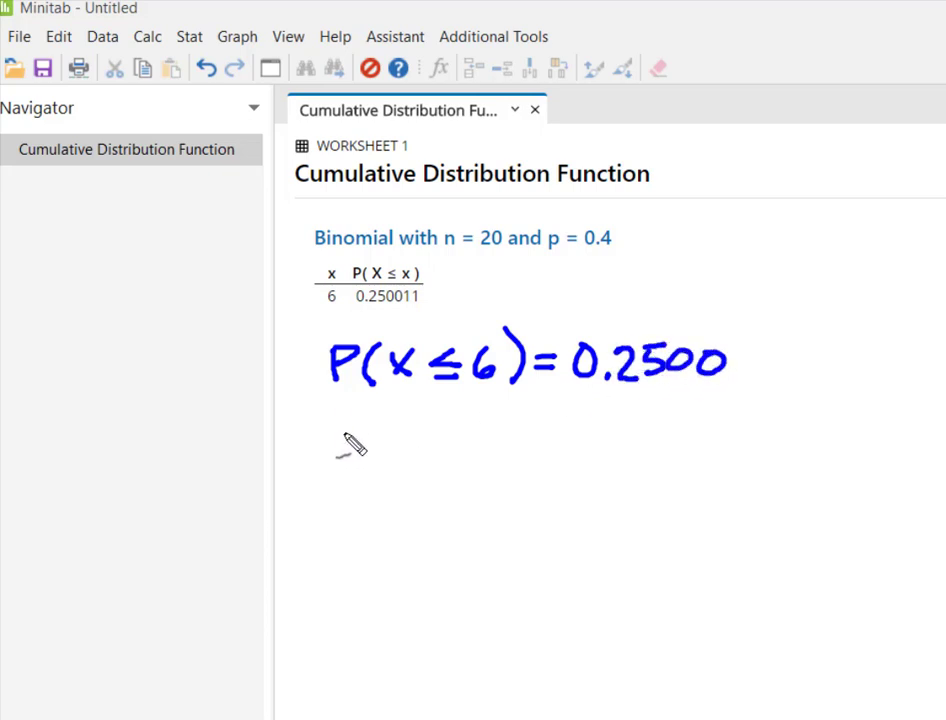
{"action": "mouse_move", "coordinate": [343, 410]}
{"action": "left_mouse_down"}
{"action": "mouse_move", "coordinate": [343, 445]}
{"action": "mouse_move", "coordinate": [348, 432]}
{"action": "mouse_move", "coordinate": [383, 447]}
{"action": "mouse_move", "coordinate": [421, 440]}
{"action": "mouse_move", "coordinate": [403, 443]}
{"action": "left_mouse_up"}
{"action": "mouse_move", "coordinate": [449, 413]}
{"action": "left_mouse_down"}
{"action": "mouse_move", "coordinate": [457, 426]}
{"action": "mouse_move", "coordinate": [441, 442]}
{"action": "mouse_move", "coordinate": [463, 448]}
{"action": "mouse_move", "coordinate": [499, 421]}
{"action": "mouse_move", "coordinate": [490, 440]}
{"action": "mouse_move", "coordinate": [512, 445]}
{"action": "mouse_move", "coordinate": [553, 420]}
{"action": "mouse_move", "coordinate": [555, 432]}
{"action": "mouse_move", "coordinate": [597, 425]}
{"action": "mouse_move", "coordinate": [600, 411]}
{"action": "mouse_move", "coordinate": [638, 414]}
{"action": "mouse_move", "coordinate": [628, 440]}
{"action": "mouse_move", "coordinate": [672, 438]}
{"action": "left_mouse_up"}
Finish P(x≥7) = 0.7500, arrow to the P(x≤6) line, and start writing 1 − .25.
{"action": "left_click", "coordinate": [614, 436]}
{"action": "left_click_drag", "start_coordinate": [662, 410], "coordinate": [721, 415]}
{"action": "mouse_move", "coordinate": [236, 372]}
{"action": "left_mouse_down"}
{"action": "mouse_move", "coordinate": [306, 363]}
{"action": "mouse_move", "coordinate": [312, 378]}
{"action": "mouse_move", "coordinate": [300, 365]}
{"action": "left_mouse_up"}
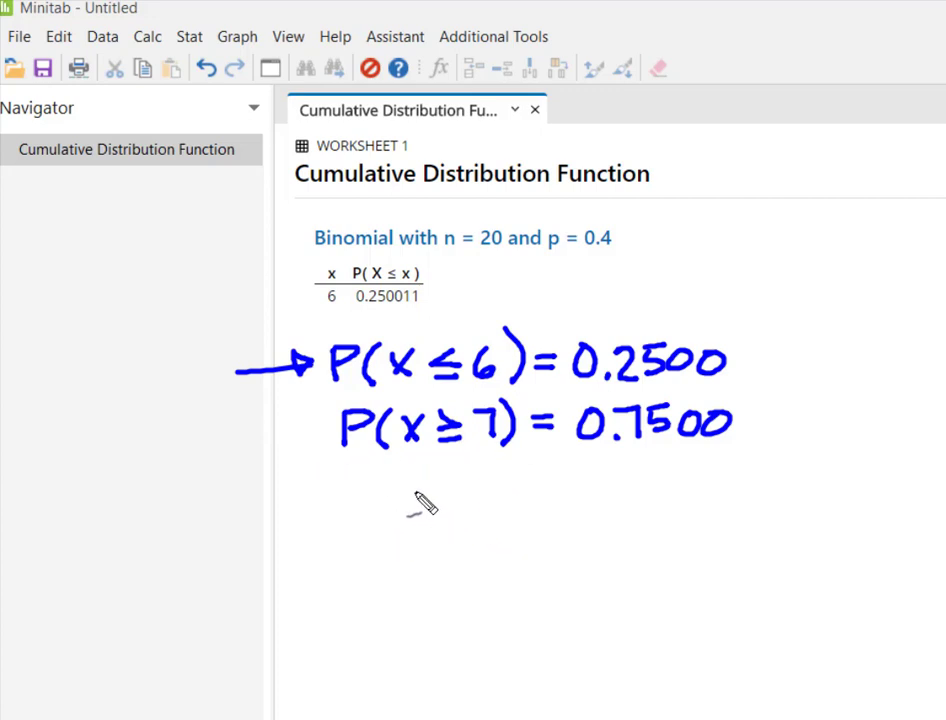
{"action": "mouse_move", "coordinate": [413, 488]}
{"action": "left_mouse_down"}
{"action": "mouse_move", "coordinate": [411, 524]}
{"action": "mouse_move", "coordinate": [446, 511]}
{"action": "mouse_move", "coordinate": [466, 518]}
{"action": "mouse_move", "coordinate": [483, 510]}
{"action": "mouse_move", "coordinate": [481, 497]}
{"action": "mouse_move", "coordinate": [483, 524]}
{"action": "mouse_move", "coordinate": [512, 516]}
{"action": "mouse_move", "coordinate": [516, 502]}
{"action": "mouse_move", "coordinate": [526, 516]}
{"action": "mouse_move", "coordinate": [518, 508]}
{"action": "mouse_move", "coordinate": [532, 497]}
{"action": "mouse_move", "coordinate": [568, 505]}
{"action": "mouse_move", "coordinate": [591, 494]}
{"action": "mouse_move", "coordinate": [601, 527]}
{"action": "mouse_move", "coordinate": [620, 508]}
{"action": "mouse_move", "coordinate": [620, 526]}
{"action": "mouse_move", "coordinate": [622, 500]}
{"action": "mouse_move", "coordinate": [681, 506]}
{"action": "left_mouse_up"}
{"action": "left_click", "coordinate": [463, 519]}
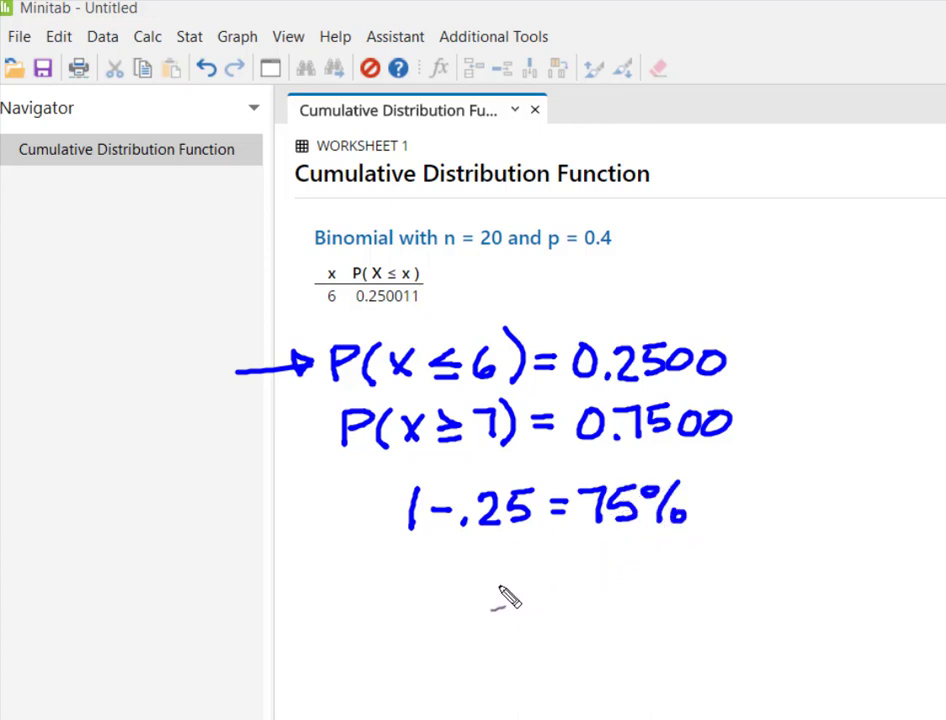